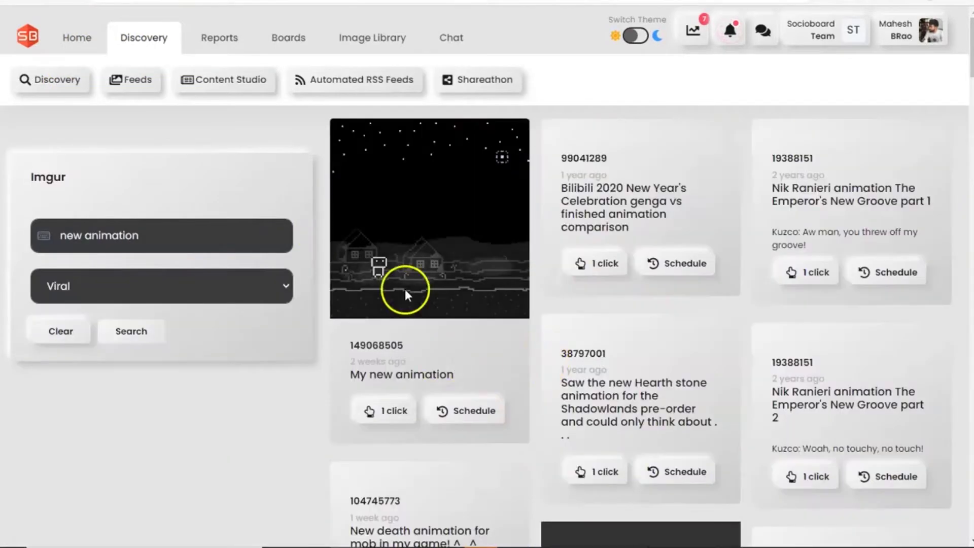
{"action": "scroll", "coordinate": [528, 284], "scroll_direction": "down", "scroll_amount": 4}
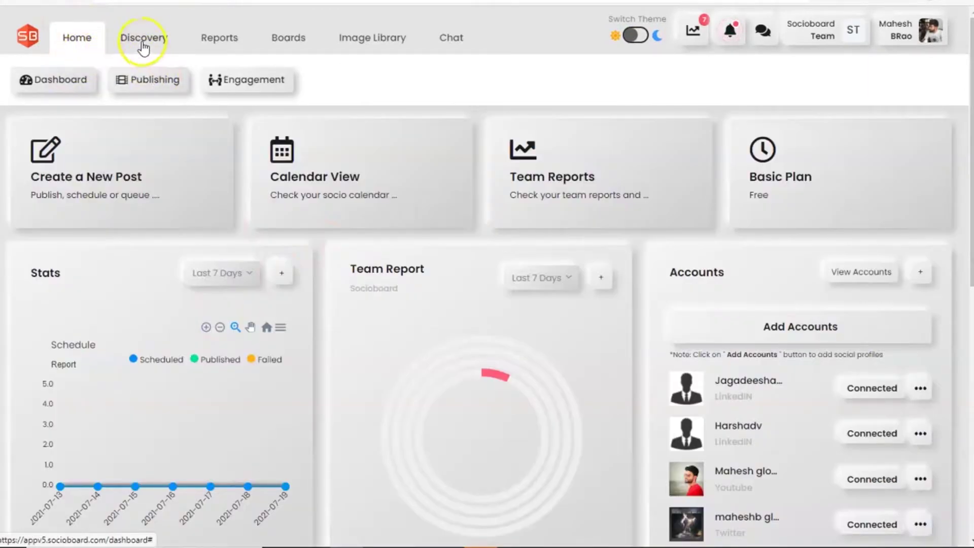
Open the Imgur source in Content Studio and search it for "new animation" with the Viral option
{"action": "left_click", "coordinate": [142, 41]}
{"action": "left_click", "coordinate": [213, 80]}
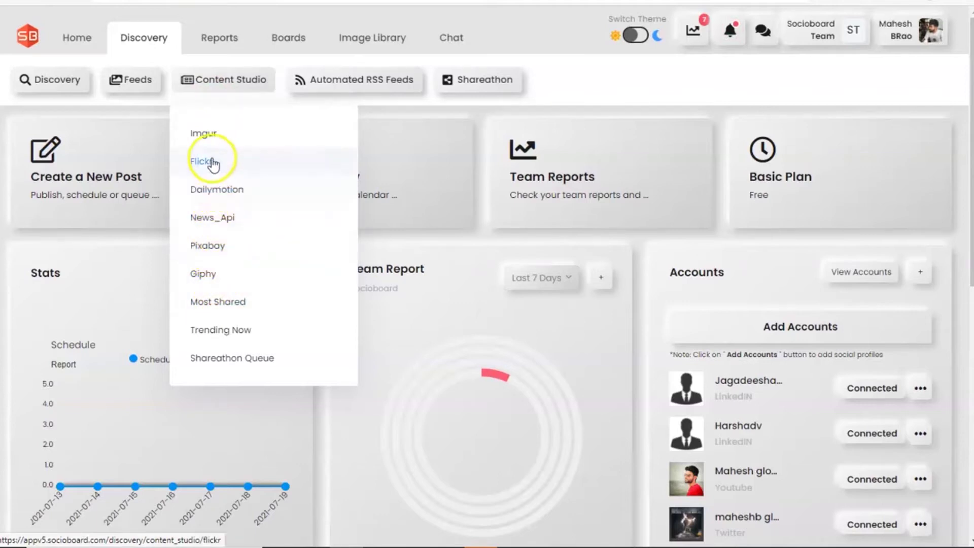
{"action": "left_click", "coordinate": [213, 135]}
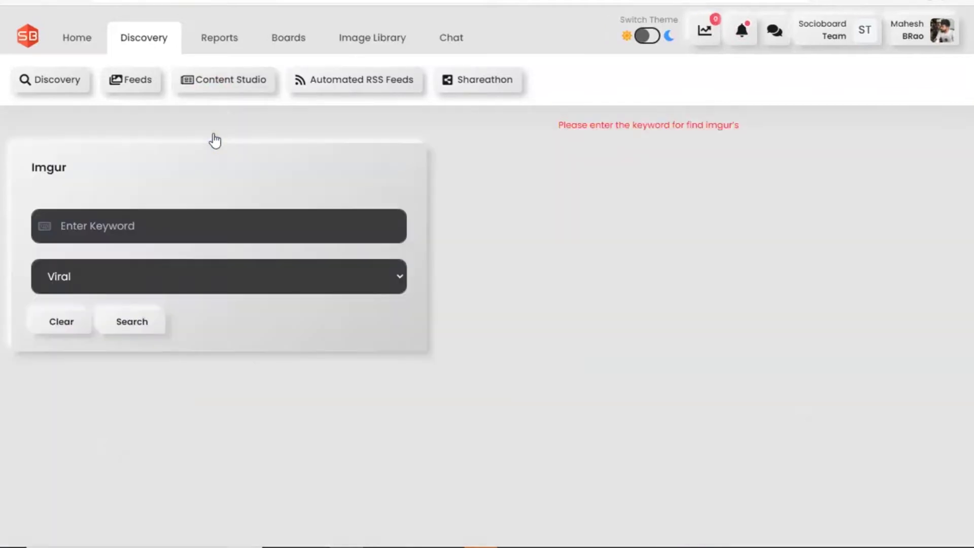
{"action": "left_click", "coordinate": [145, 240]}
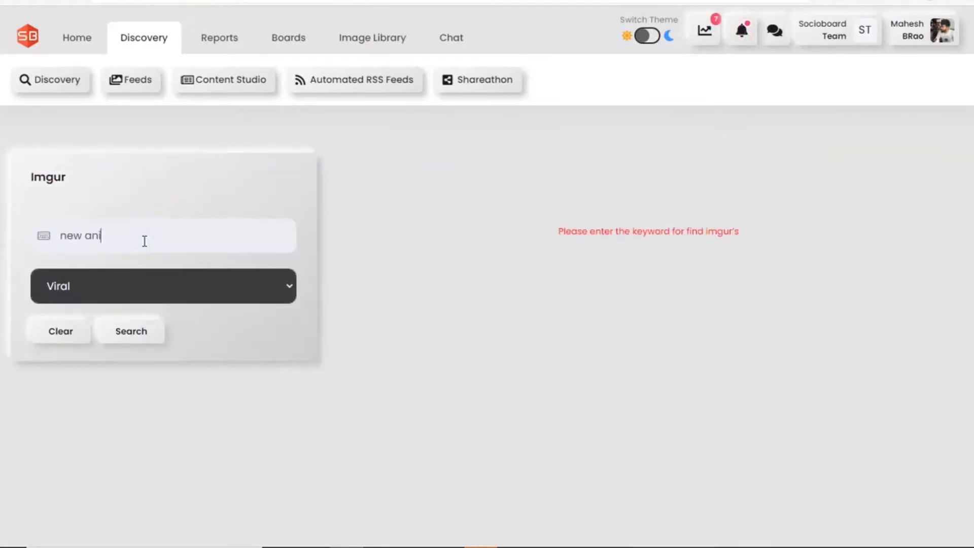
{"action": "left_click", "coordinate": [118, 330]}
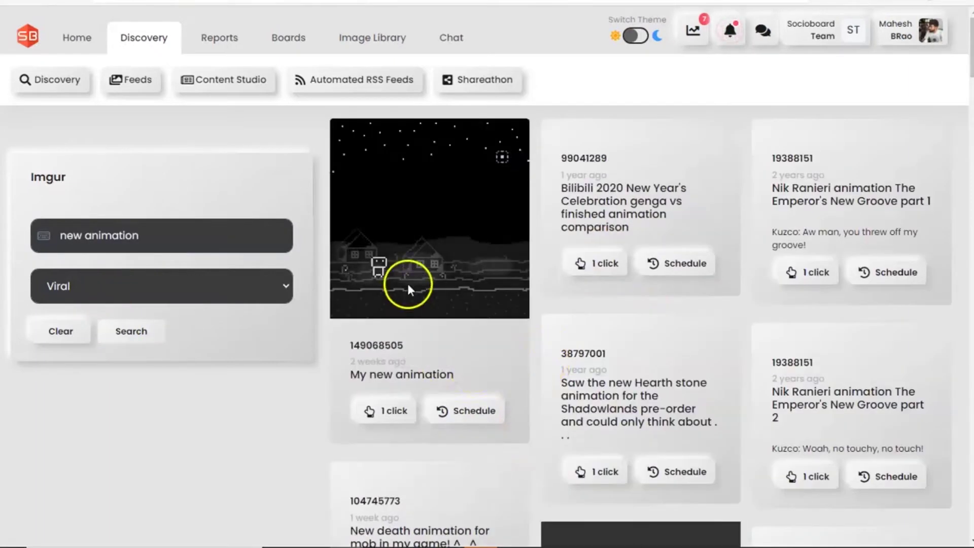
Browse the Imgur results and start scheduling the "My new animation" post
{"action": "scroll", "coordinate": [631, 289], "scroll_direction": "down", "scroll_amount": 6}
{"action": "scroll", "coordinate": [748, 379], "scroll_direction": "up", "scroll_amount": 6}
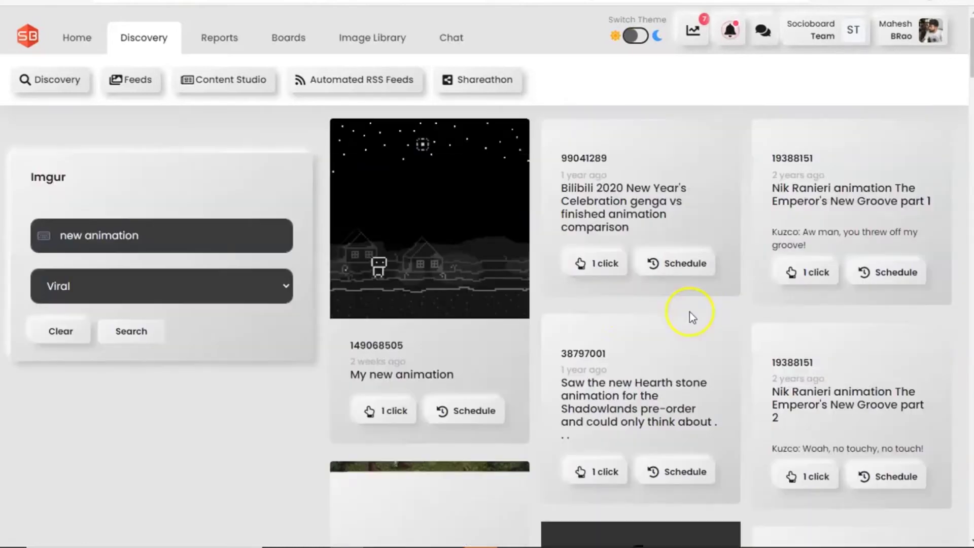
{"action": "scroll", "coordinate": [472, 264], "scroll_direction": "down", "scroll_amount": 2}
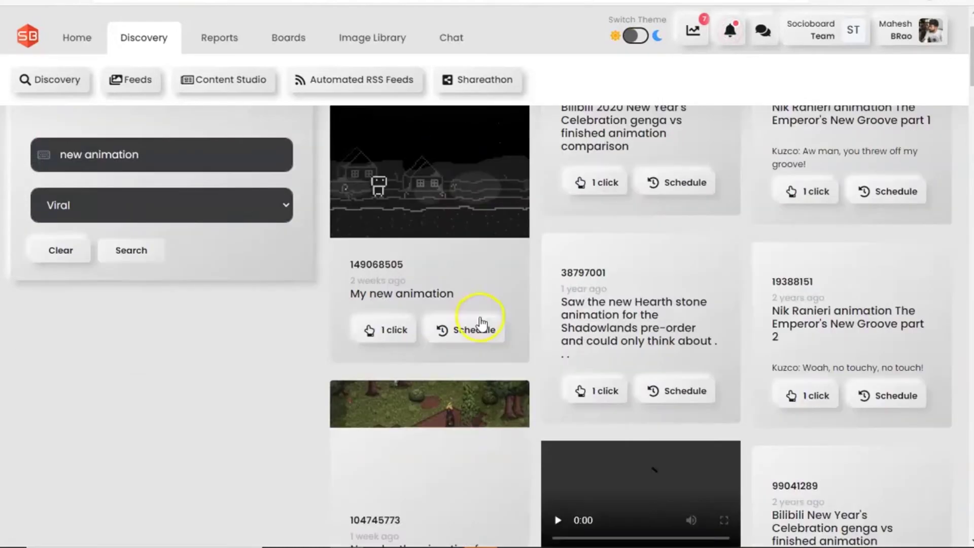
{"action": "left_click", "coordinate": [474, 330]}
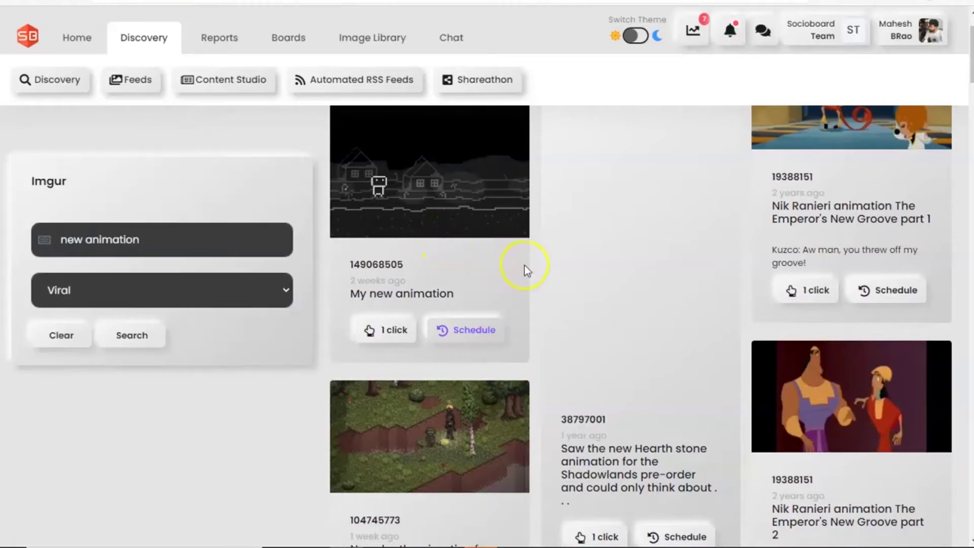
{"action": "left_click", "coordinate": [458, 331]}
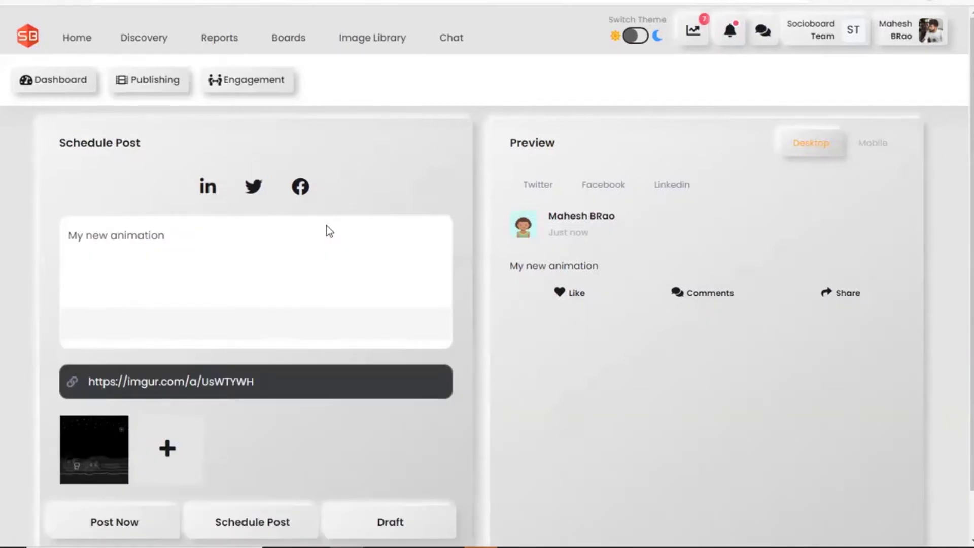
Examine the Schedule Post form for "My new animation", including its social network choices, posting options and preview
{"action": "left_click", "coordinate": [402, 264]}
{"action": "scroll", "coordinate": [152, 337], "scroll_direction": "down", "scroll_amount": 1}
{"action": "scroll", "coordinate": [754, 247], "scroll_direction": "up", "scroll_amount": 1}
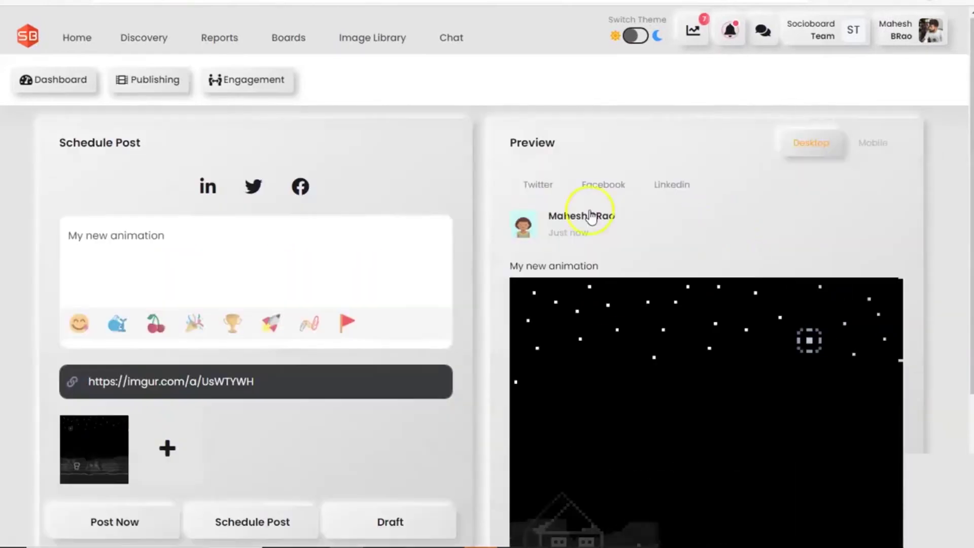
{"action": "left_click", "coordinate": [254, 187]}
{"action": "left_click", "coordinate": [300, 188]}
{"action": "scroll", "coordinate": [355, 299], "scroll_direction": "down", "scroll_amount": 4}
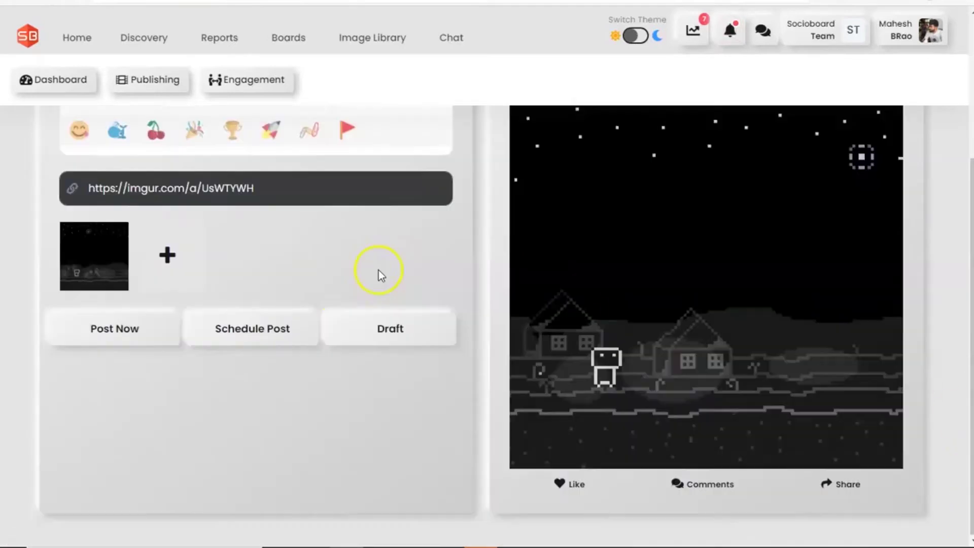
{"action": "scroll", "coordinate": [378, 274], "scroll_direction": "up", "scroll_amount": 4}
{"action": "left_click", "coordinate": [424, 254]}
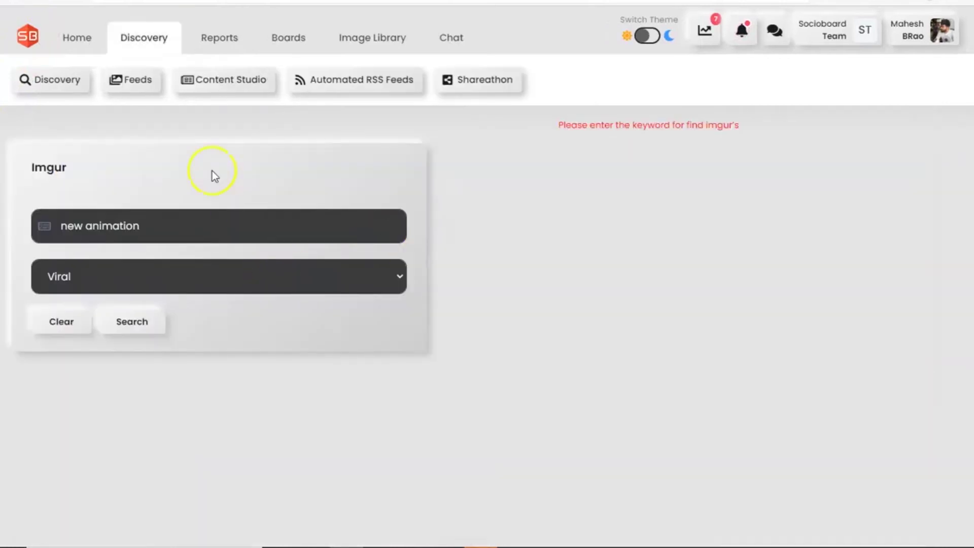
Open the Flickr source in Content Studio and search it for "football" sorted by Date-posted-desc
{"action": "left_click", "coordinate": [224, 84]}
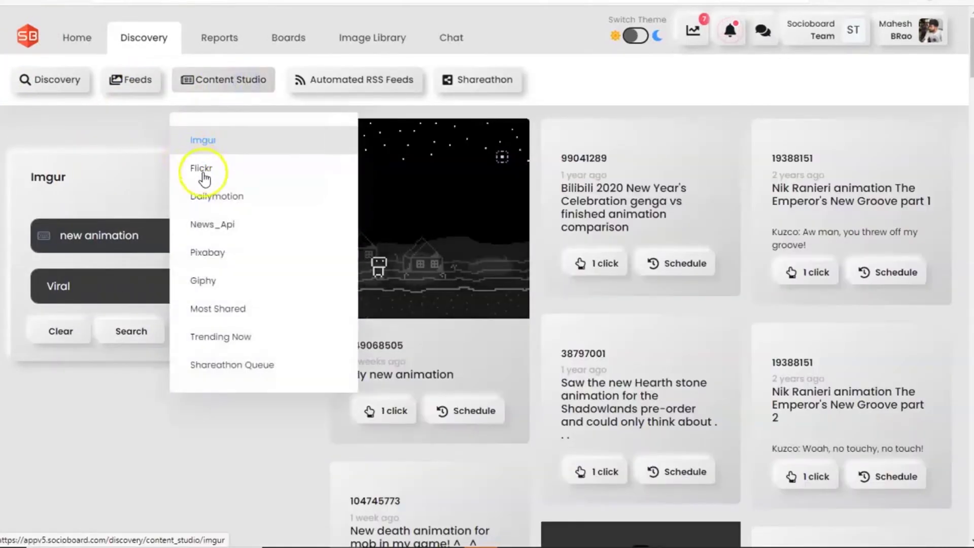
{"action": "left_click", "coordinate": [202, 170]}
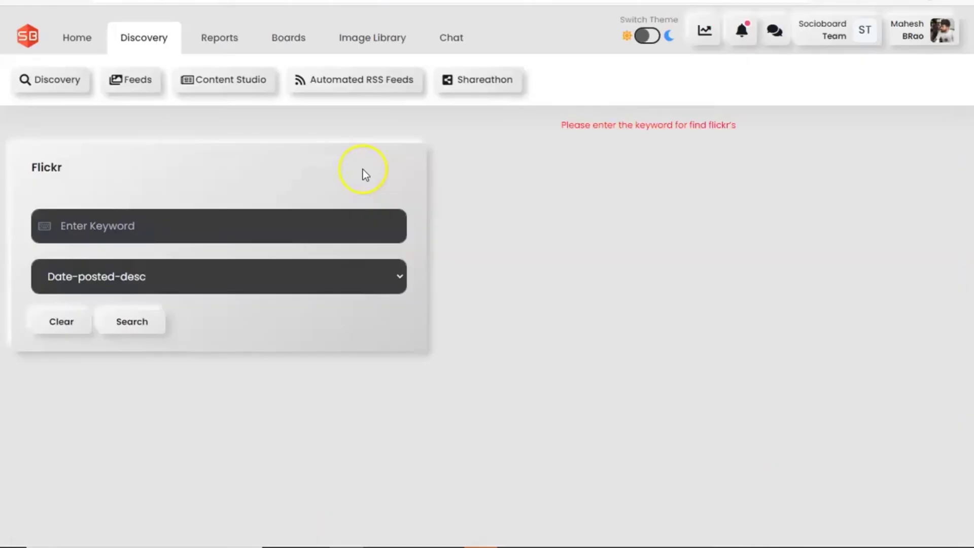
{"action": "left_click", "coordinate": [180, 223]}
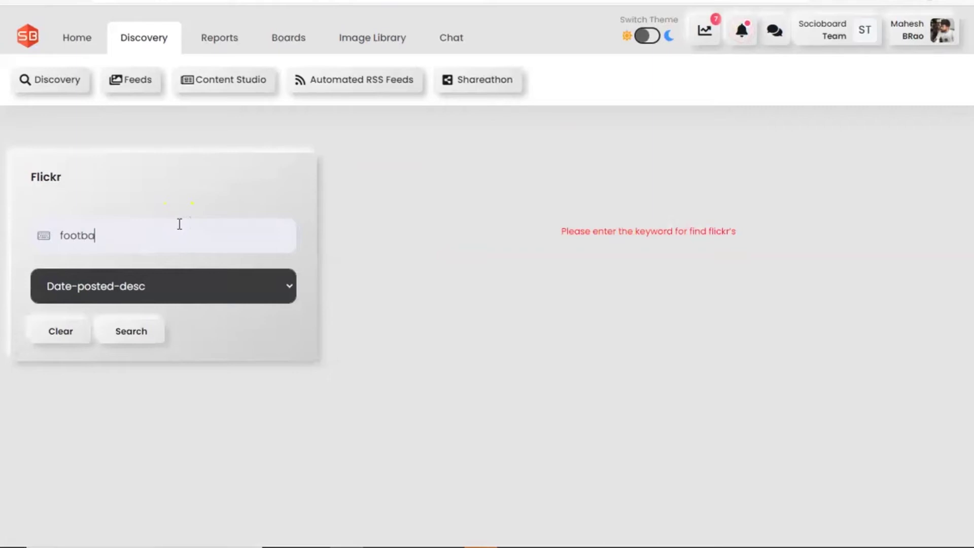
{"action": "left_click", "coordinate": [131, 331]}
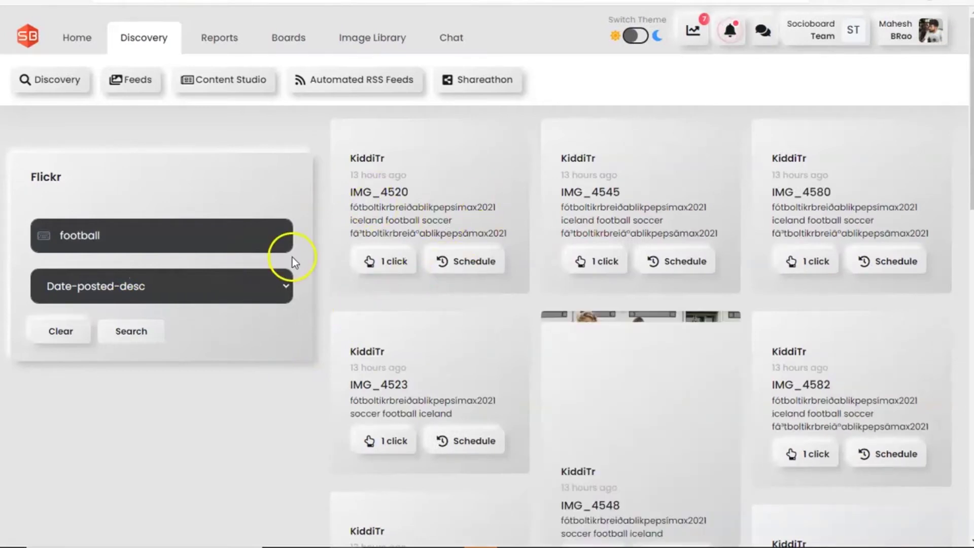
Review Flickr's sort options and look through the football results
{"action": "left_click", "coordinate": [251, 299]}
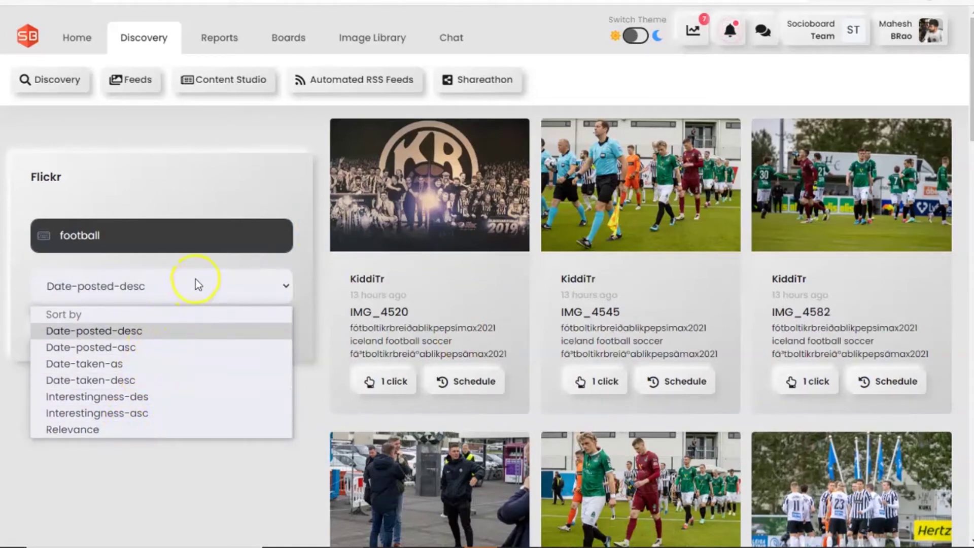
{"action": "scroll", "coordinate": [660, 355], "scroll_direction": "down", "scroll_amount": 5}
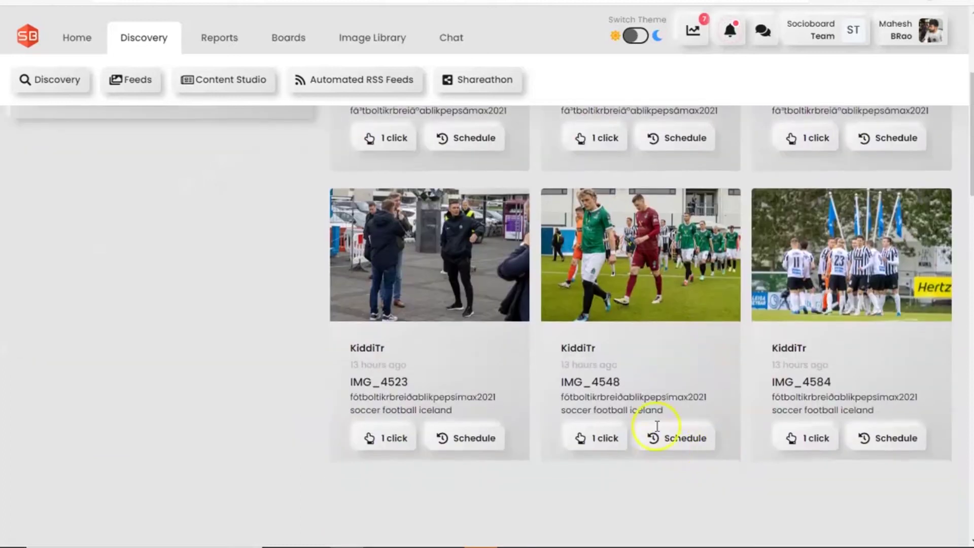
{"action": "scroll", "coordinate": [756, 330], "scroll_direction": "up", "scroll_amount": 5}
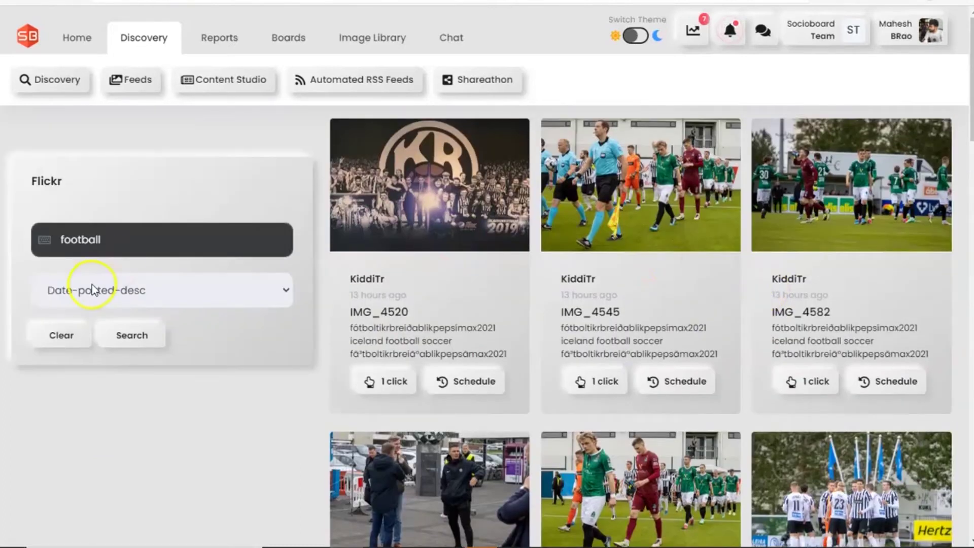
Set the Flickr sorting to Date-posted-asc, rerun the football search and look over the results
{"action": "left_click", "coordinate": [171, 287]}
{"action": "left_click", "coordinate": [110, 349]}
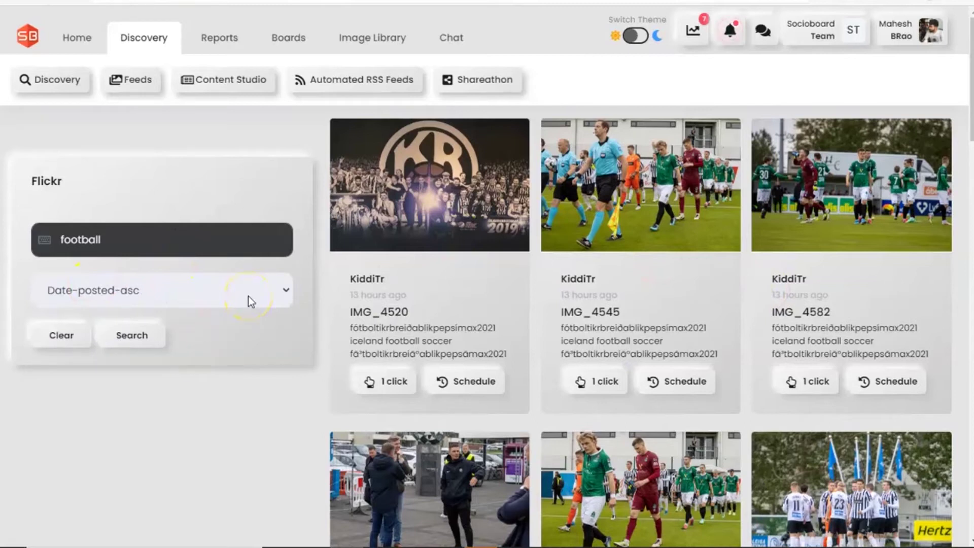
{"action": "left_click", "coordinate": [133, 336]}
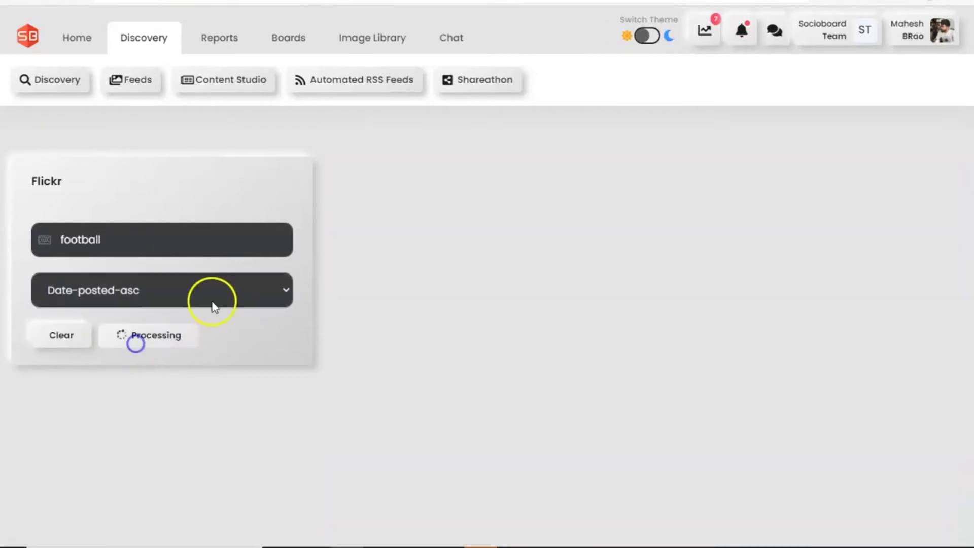
{"action": "scroll", "coordinate": [659, 396], "scroll_direction": "down", "scroll_amount": 4}
{"action": "scroll", "coordinate": [654, 388], "scroll_direction": "up", "scroll_amount": 6}
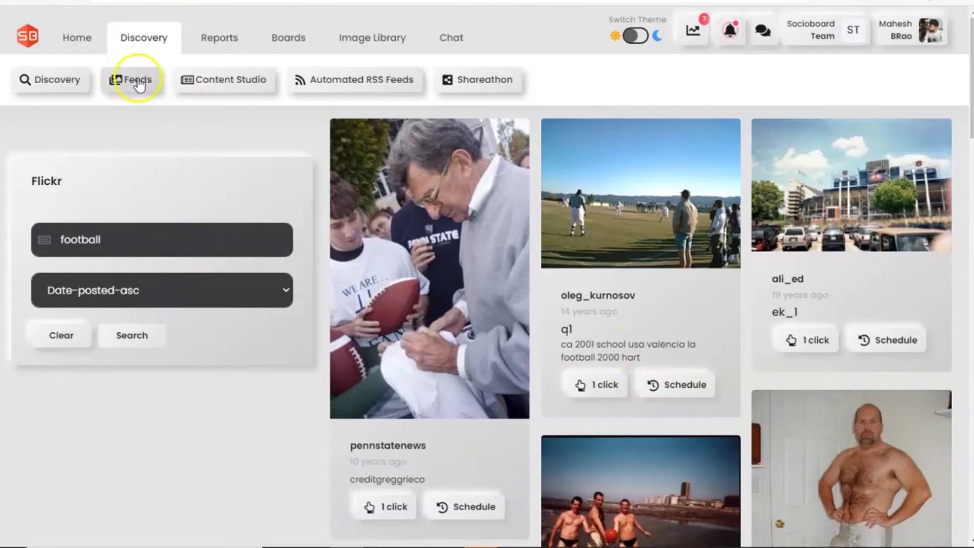
Open the Dailymotion source in Content Studio and search it for "new theme" sorted by Recent
{"action": "left_click", "coordinate": [206, 82]}
{"action": "left_click", "coordinate": [222, 189]}
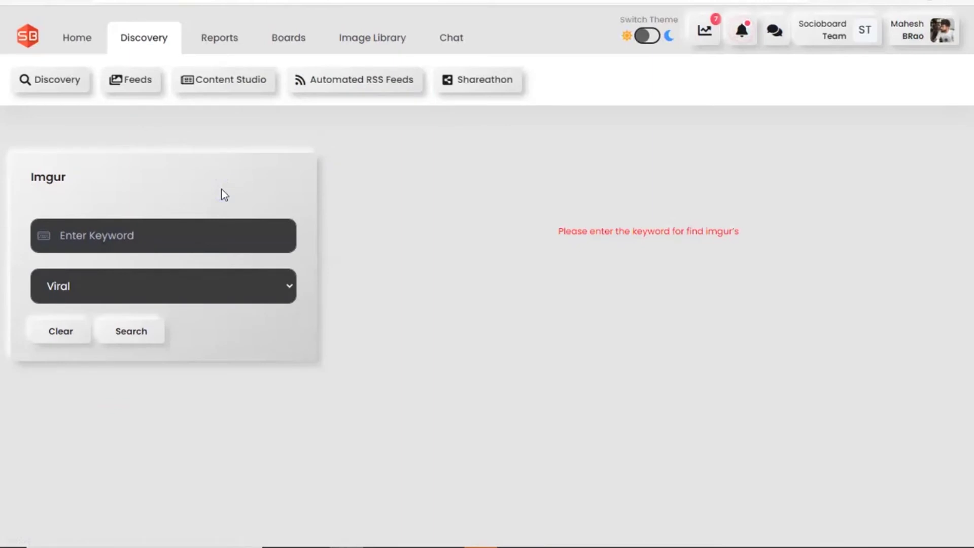
{"action": "left_click", "coordinate": [543, 213]}
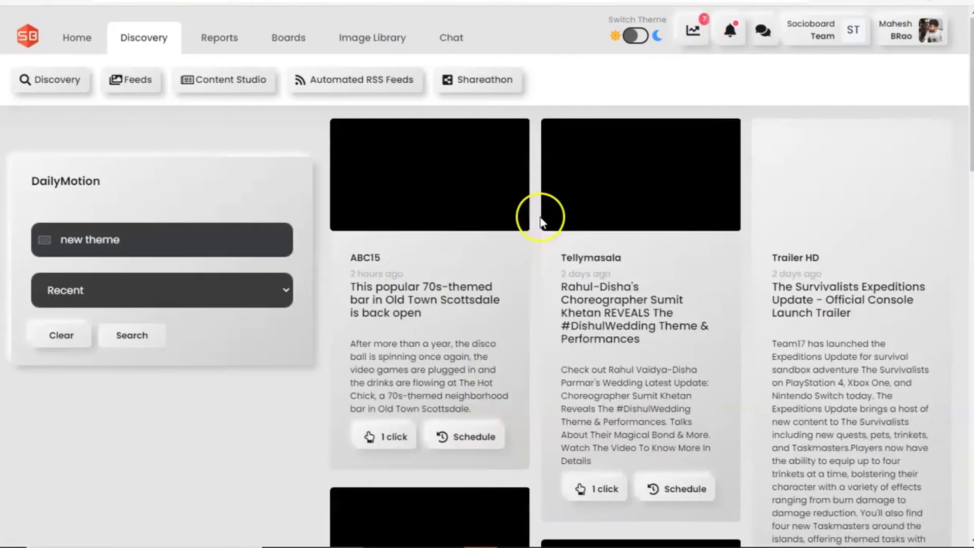
{"action": "left_click", "coordinate": [665, 317]}
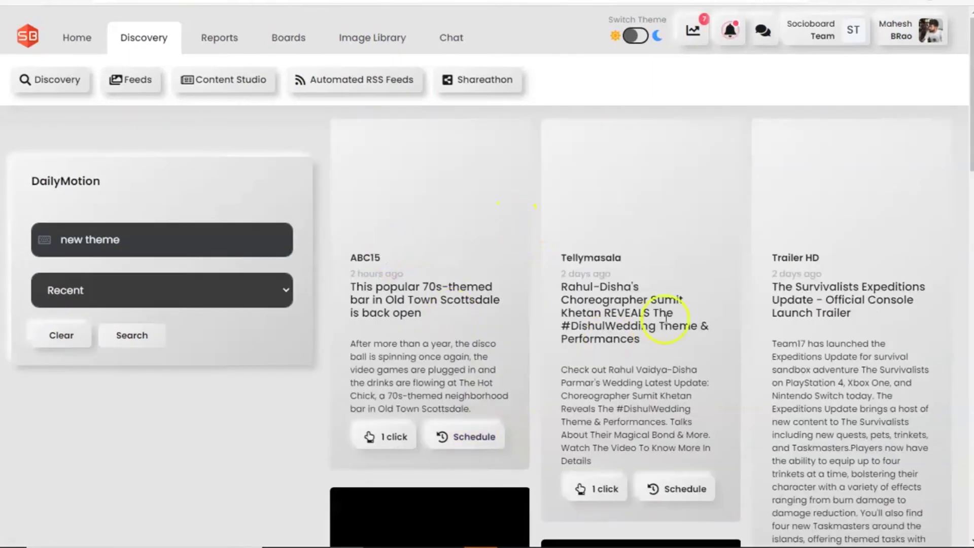
Look through the Dailymotion results for "new theme" and review the available sort options
{"action": "scroll", "coordinate": [563, 362], "scroll_direction": "down", "scroll_amount": 15}
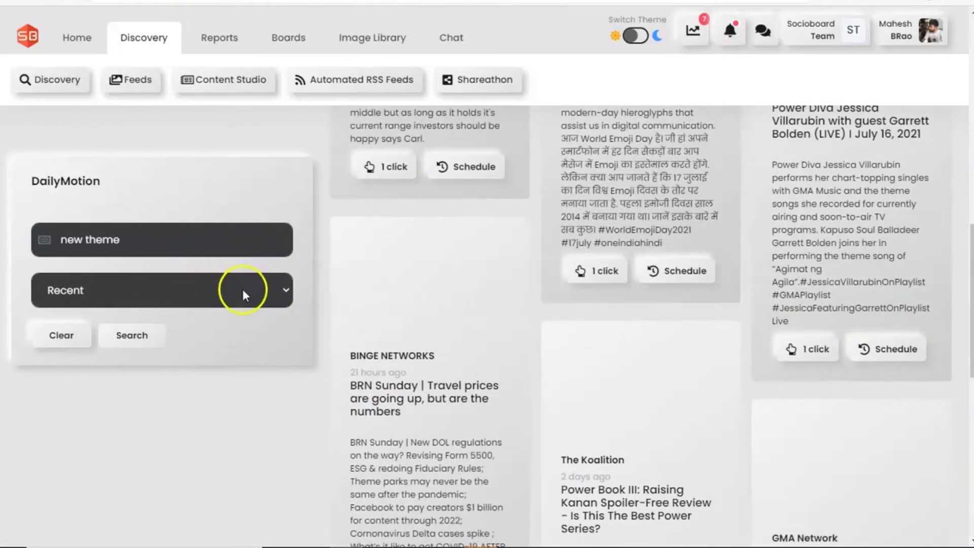
{"action": "left_click", "coordinate": [243, 292]}
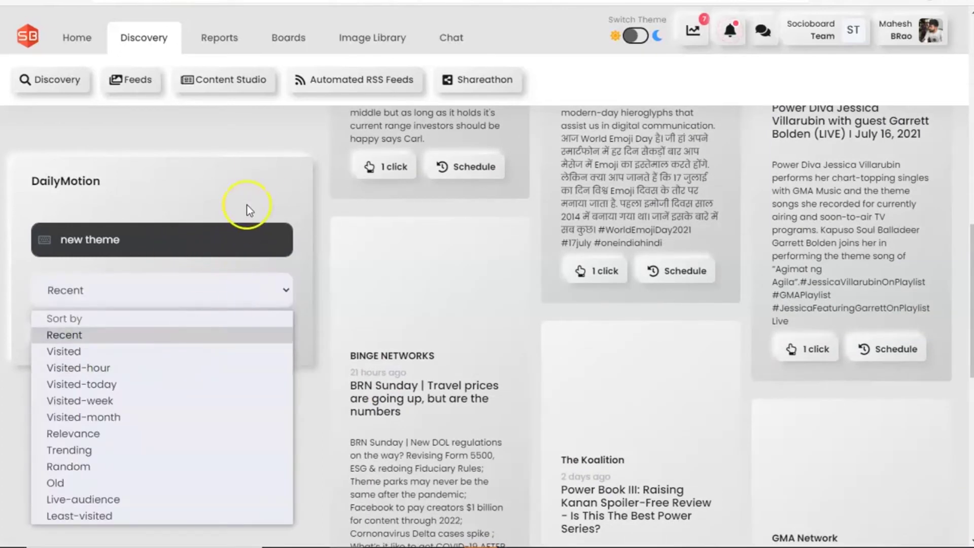
{"action": "left_click", "coordinate": [262, 165]}
{"action": "scroll", "coordinate": [459, 279], "scroll_direction": "up", "scroll_amount": 15}
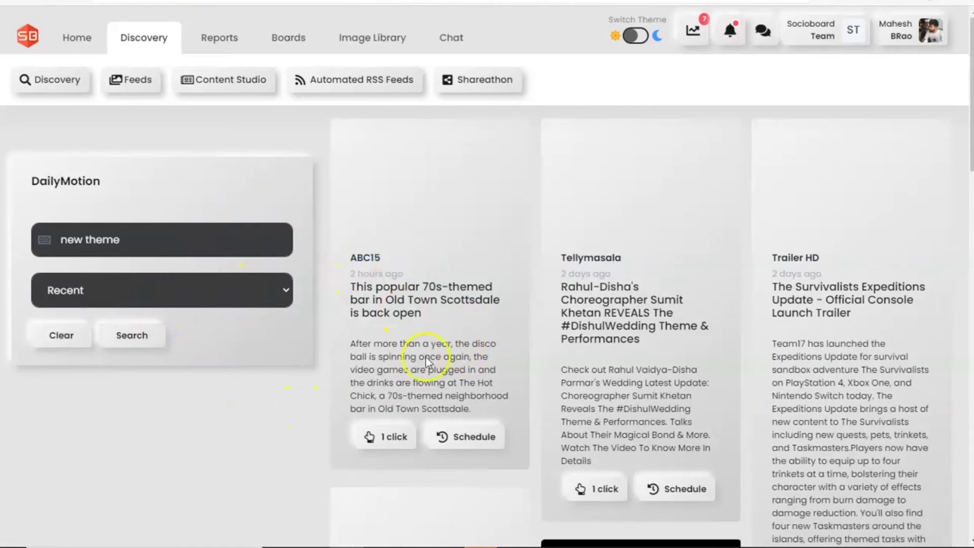
Open the News_Api source in Content Studio and review its category filter and sort options
{"action": "left_click", "coordinate": [216, 91]}
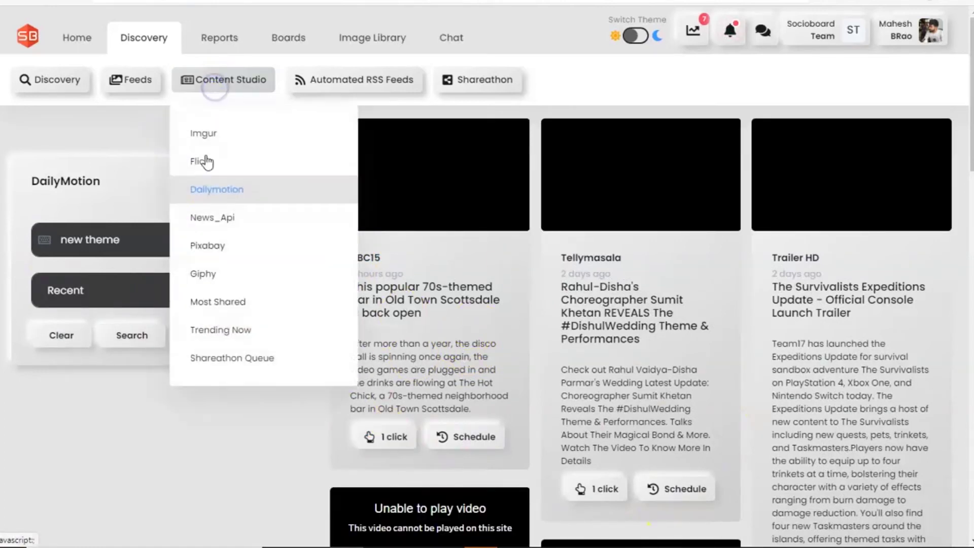
{"action": "left_click", "coordinate": [212, 217]}
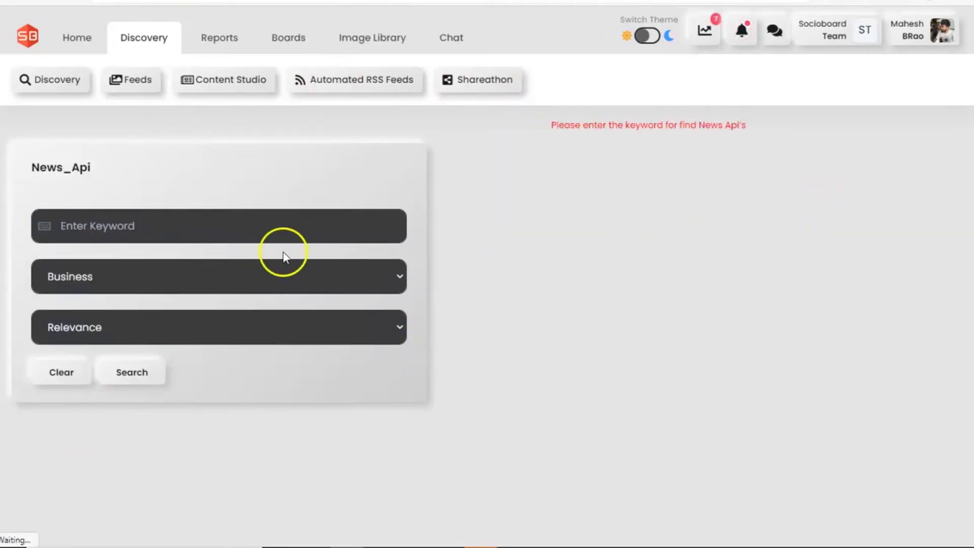
{"action": "left_click", "coordinate": [219, 287]}
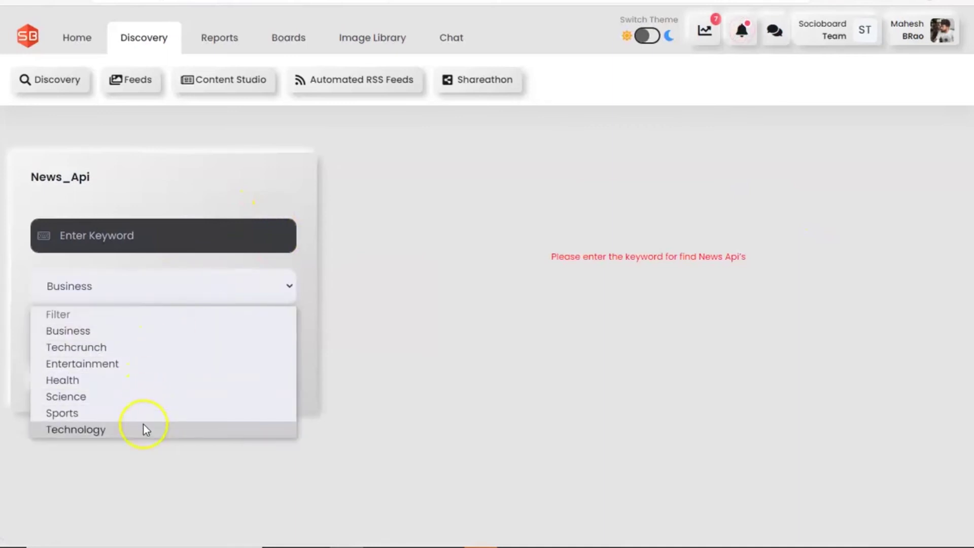
{"action": "left_click", "coordinate": [494, 295]}
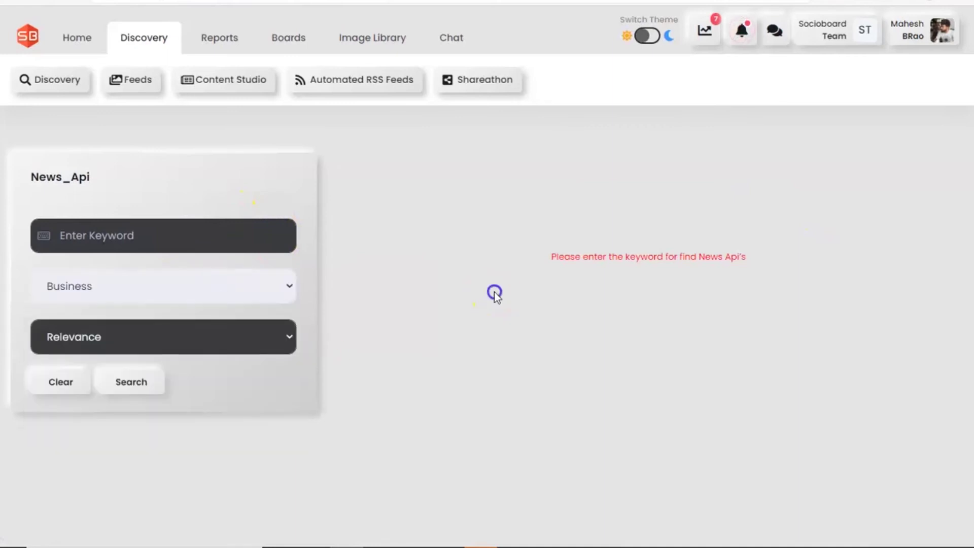
{"action": "left_click", "coordinate": [246, 339]}
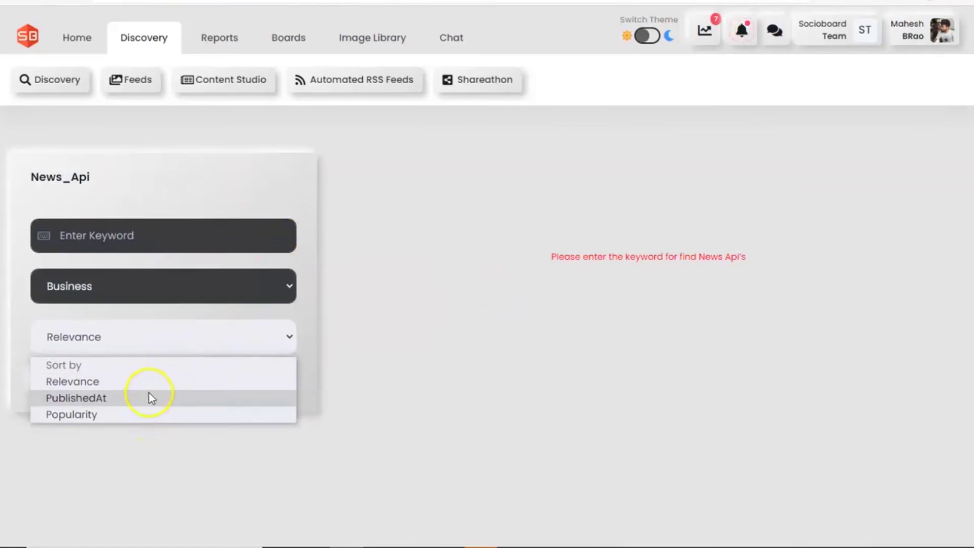
{"action": "left_click", "coordinate": [402, 189]}
Search News_Api for "cake" with the Health category filter, sorted by Popularity
{"action": "left_click", "coordinate": [211, 224]}
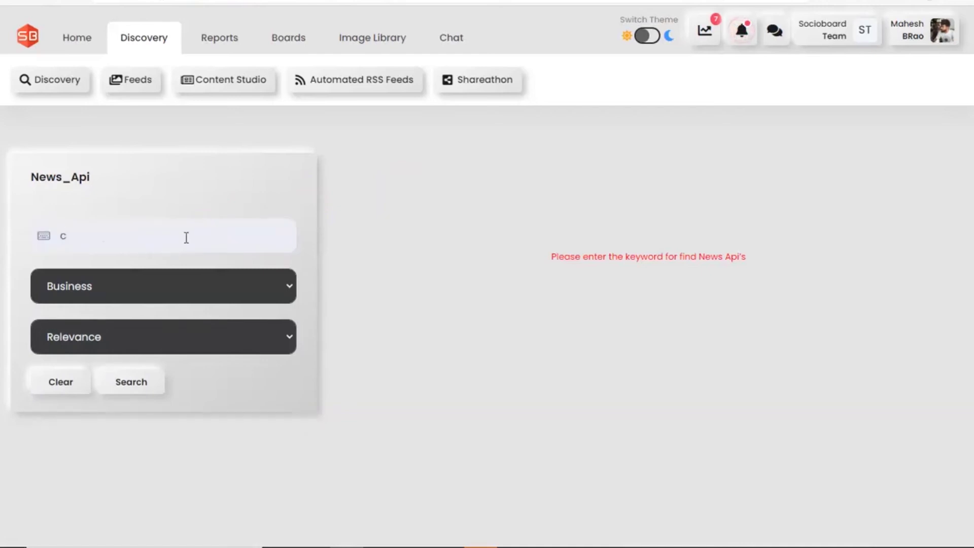
{"action": "left_click", "coordinate": [191, 286]}
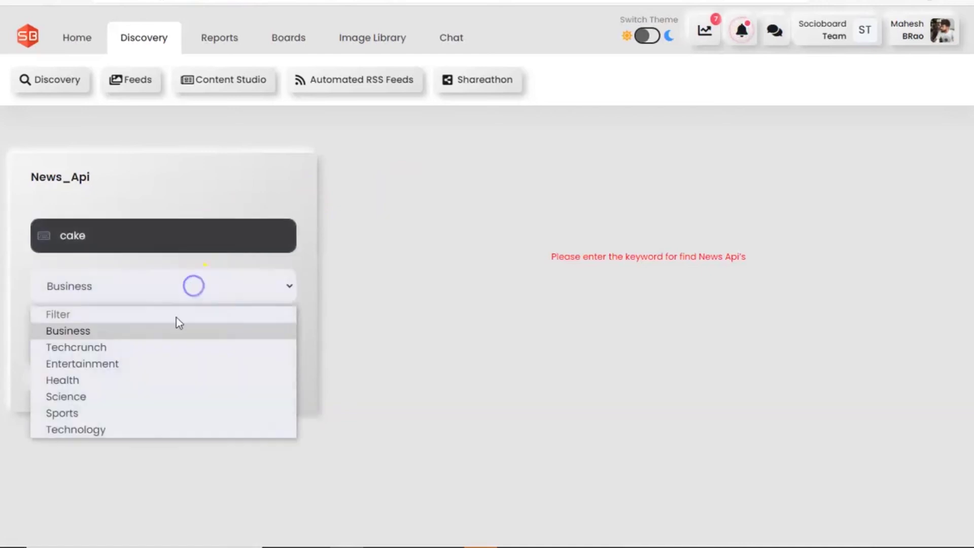
{"action": "left_click", "coordinate": [148, 382]}
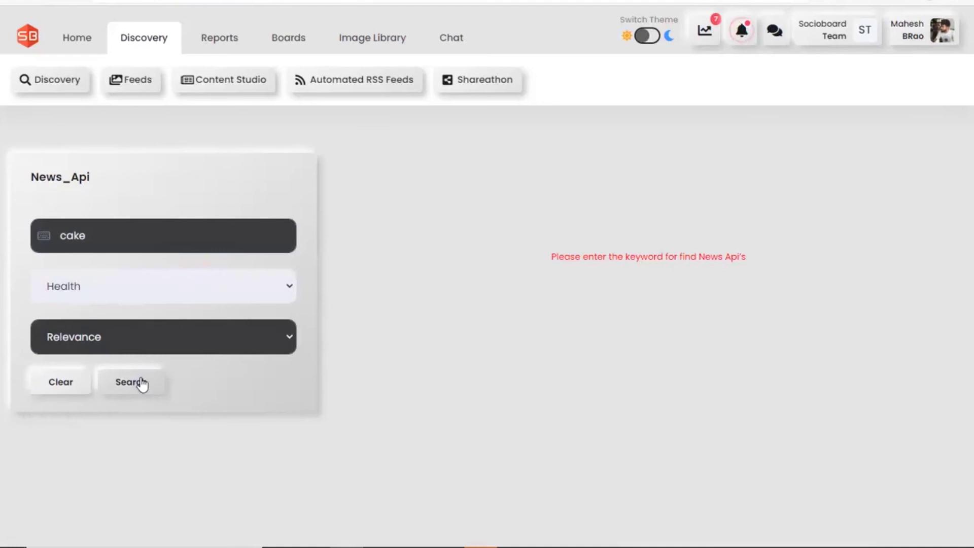
{"action": "left_click", "coordinate": [122, 341]}
{"action": "left_click", "coordinate": [96, 413]}
{"action": "left_click", "coordinate": [156, 385]}
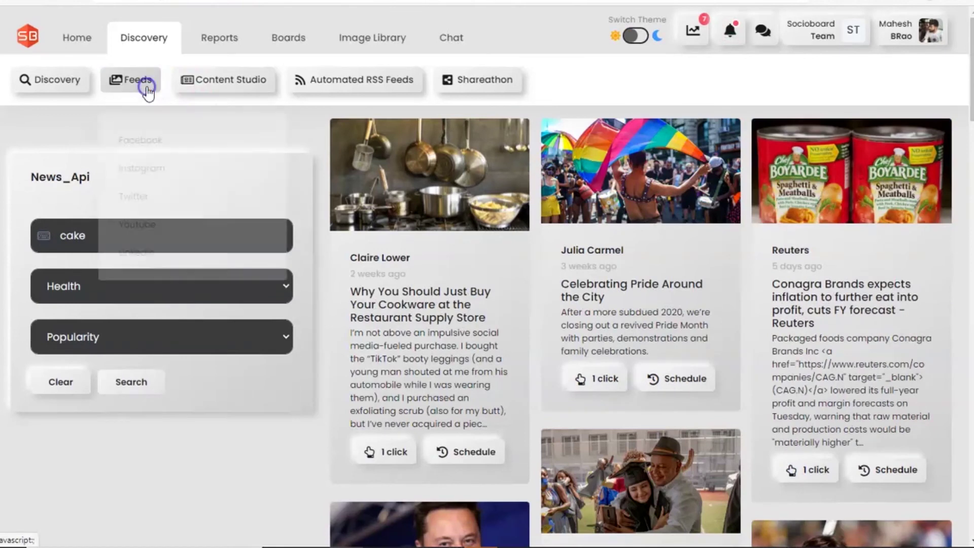
Open the Pixabay source in Content Studio, search it for "animals" in the Animals category sorted by Popular, and browse the results
{"action": "left_click", "coordinate": [210, 79]}
{"action": "left_click", "coordinate": [238, 245]}
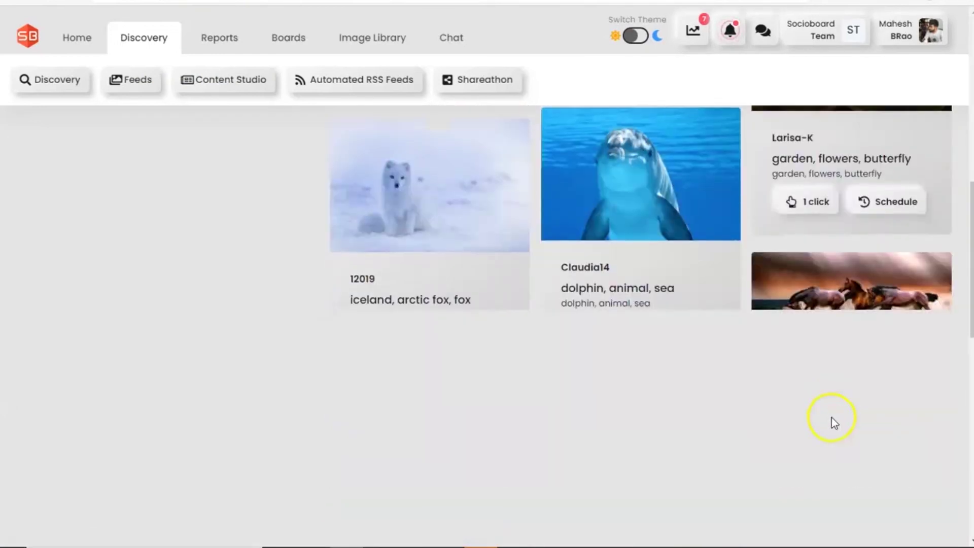
{"action": "scroll", "coordinate": [802, 379], "scroll_direction": "up", "scroll_amount": 5}
{"action": "scroll", "coordinate": [935, 406], "scroll_direction": "down", "scroll_amount": 12}
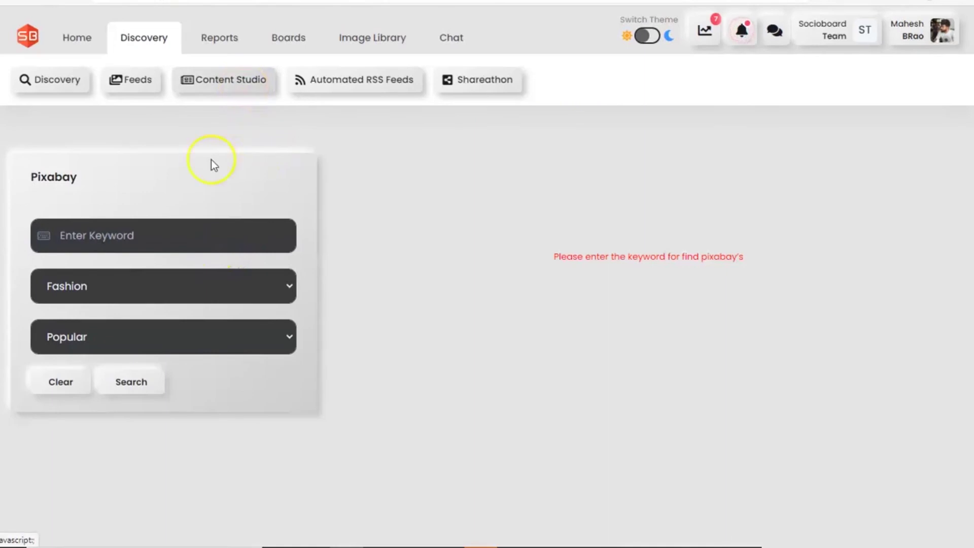
{"action": "left_click", "coordinate": [163, 283]}
{"action": "scroll", "coordinate": [181, 108], "scroll_direction": "down", "scroll_amount": 1}
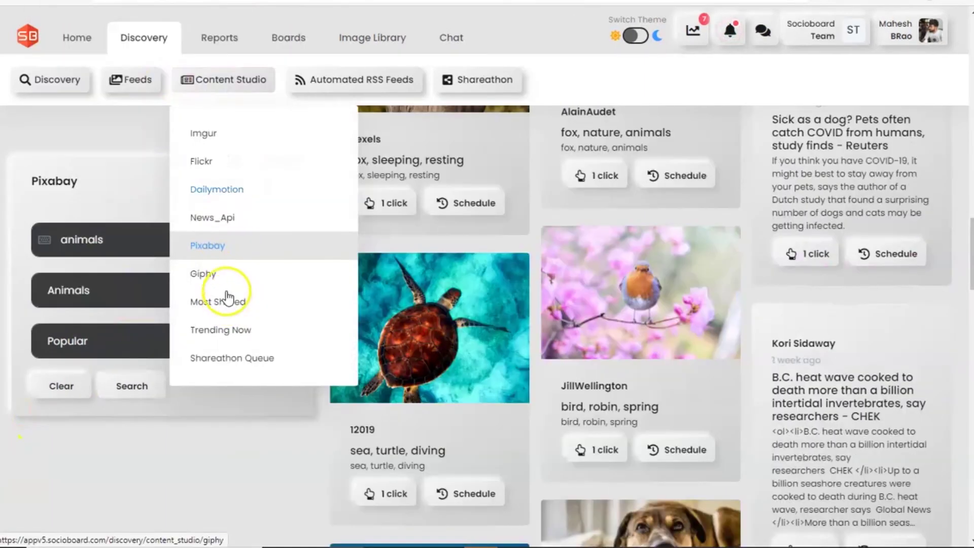
Open the Giphy source in Content Studio and search it for "adventure" with the Gifs filter and G rating
{"action": "left_click", "coordinate": [222, 274]}
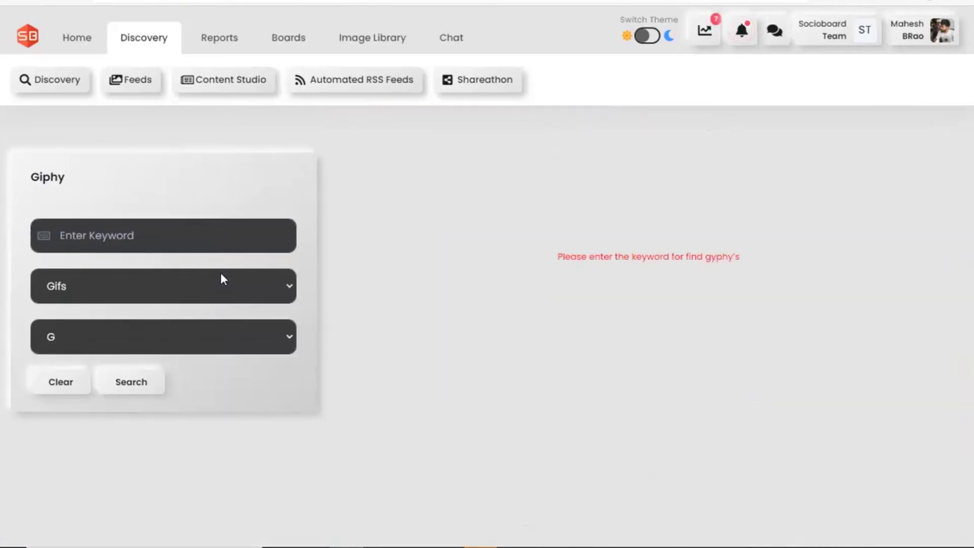
{"action": "left_click", "coordinate": [168, 251]}
{"action": "type", "text": "adventure"}
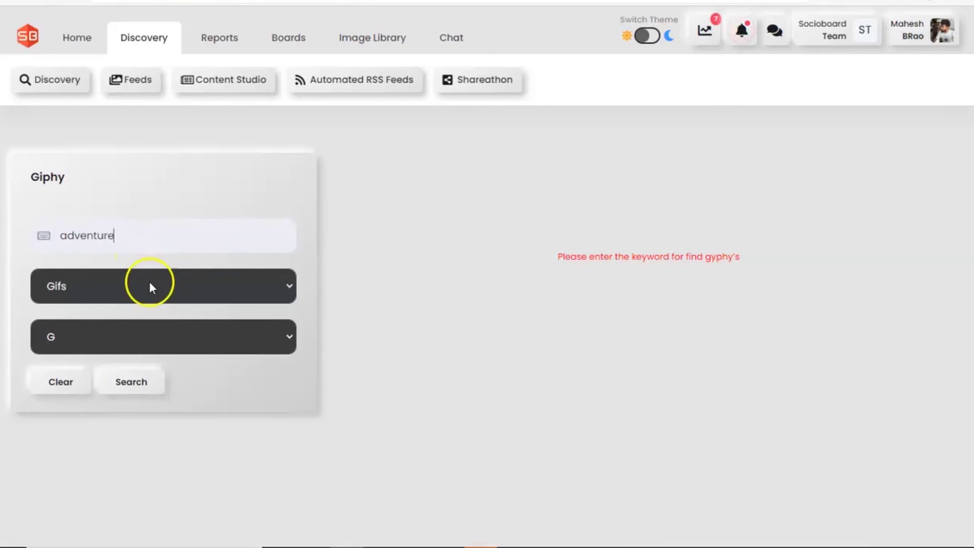
{"action": "left_click", "coordinate": [133, 382]}
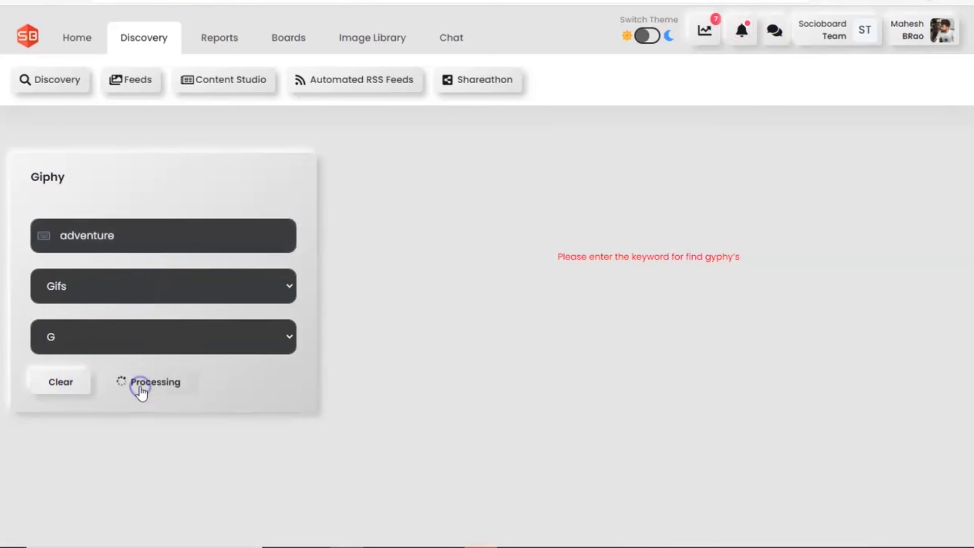
Look through the "adventure" GIF results and change the Giphy content filter to Stickers
{"action": "scroll", "coordinate": [826, 397], "scroll_direction": "down", "scroll_amount": 5}
{"action": "scroll", "coordinate": [862, 453], "scroll_direction": "down", "scroll_amount": 15}
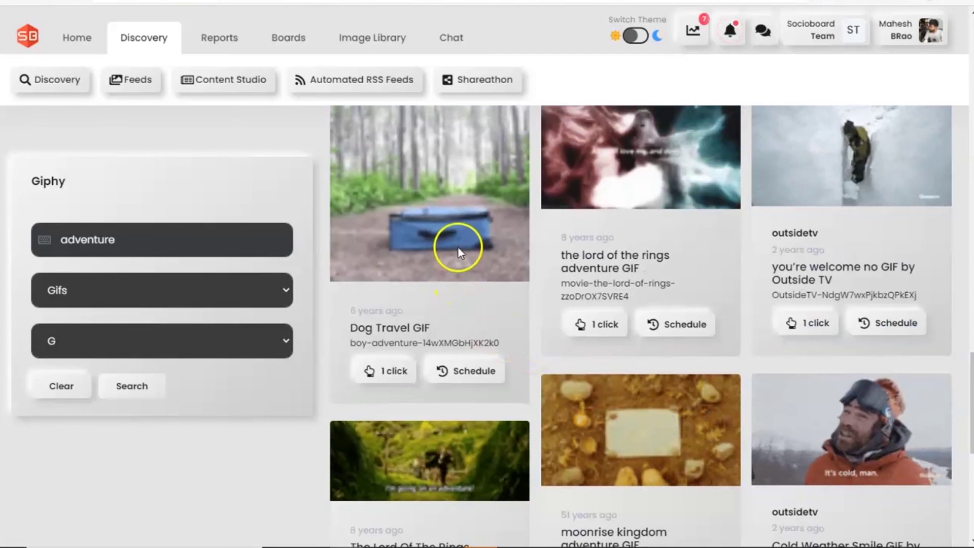
{"action": "scroll", "coordinate": [908, 449], "scroll_direction": "down", "scroll_amount": 7}
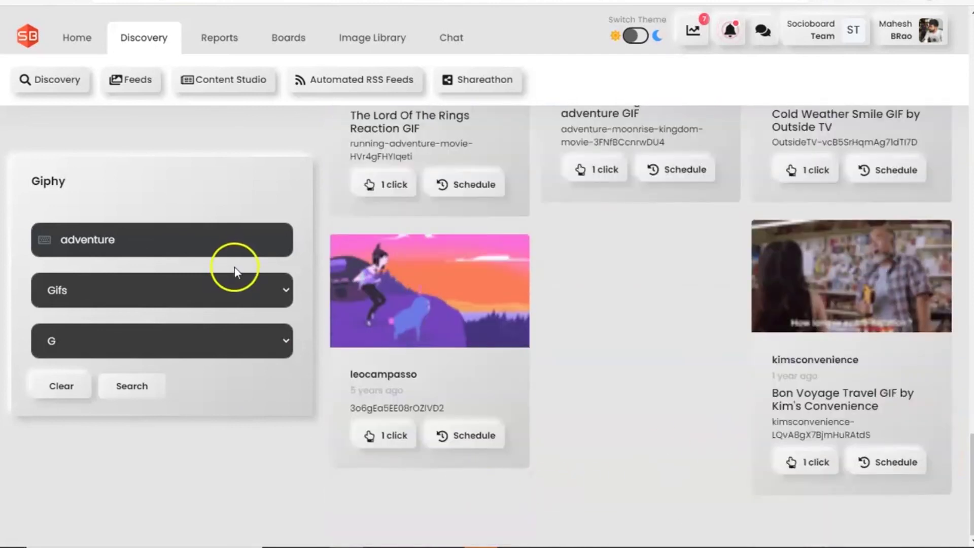
{"action": "left_click", "coordinate": [221, 290]}
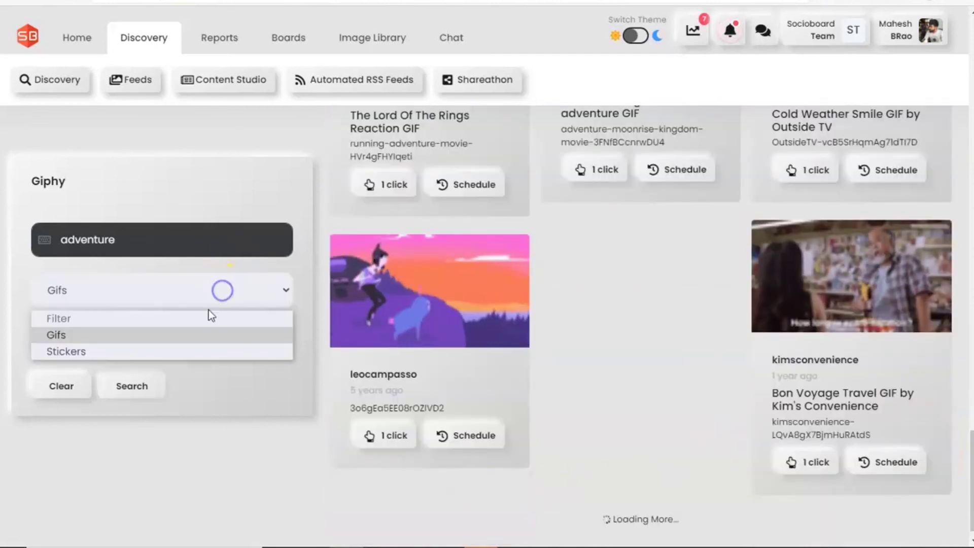
{"action": "left_click", "coordinate": [78, 351]}
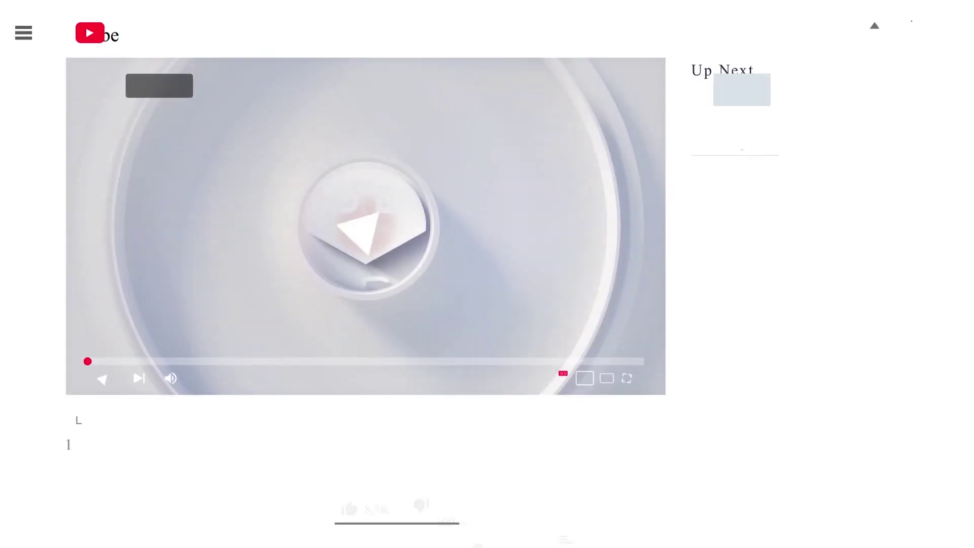